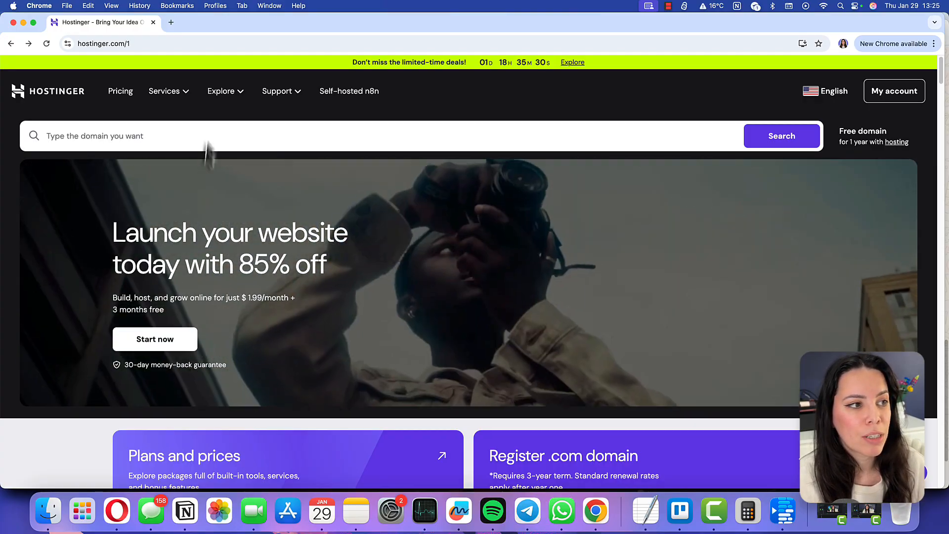
Open the VPS hosting page and choose the KVM 2 plan
click(178, 94)
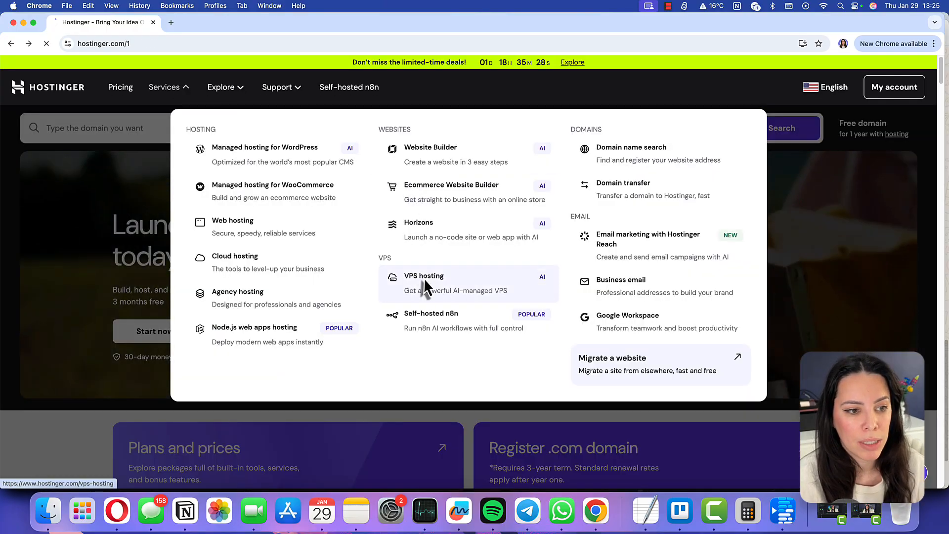
click(424, 279)
scroll(412, 334, down, 5)
scroll(411, 332, down, 2)
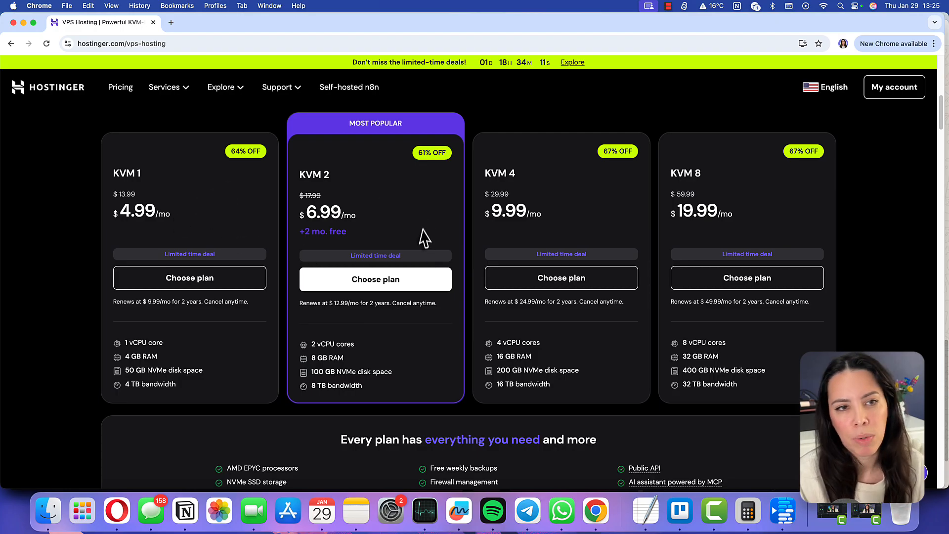
click(387, 292)
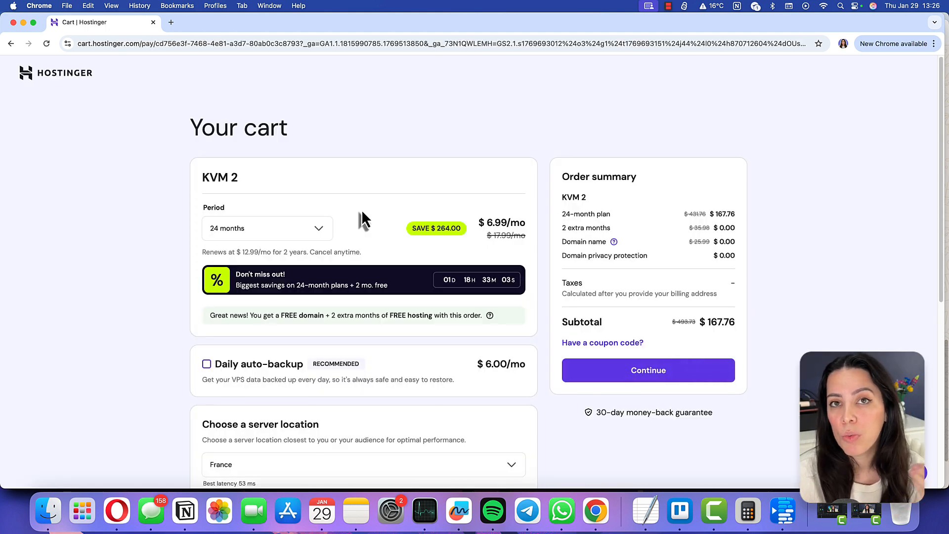
Review the cart's billing period options, keeping 24 months
click(322, 230)
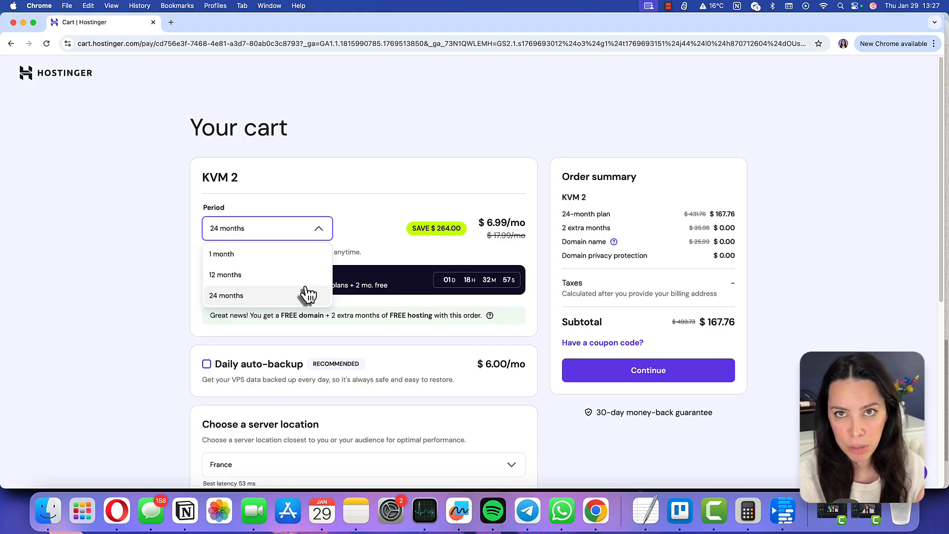
click(308, 295)
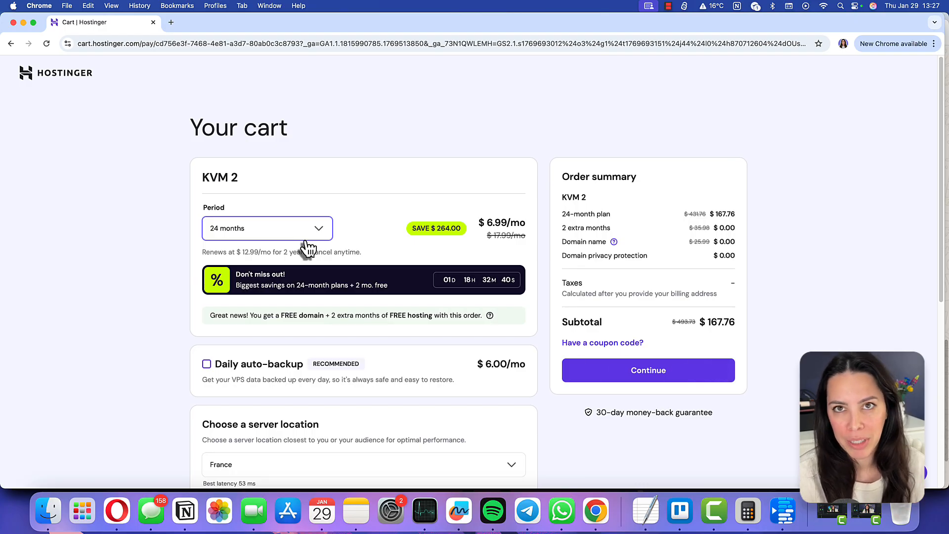
click(309, 237)
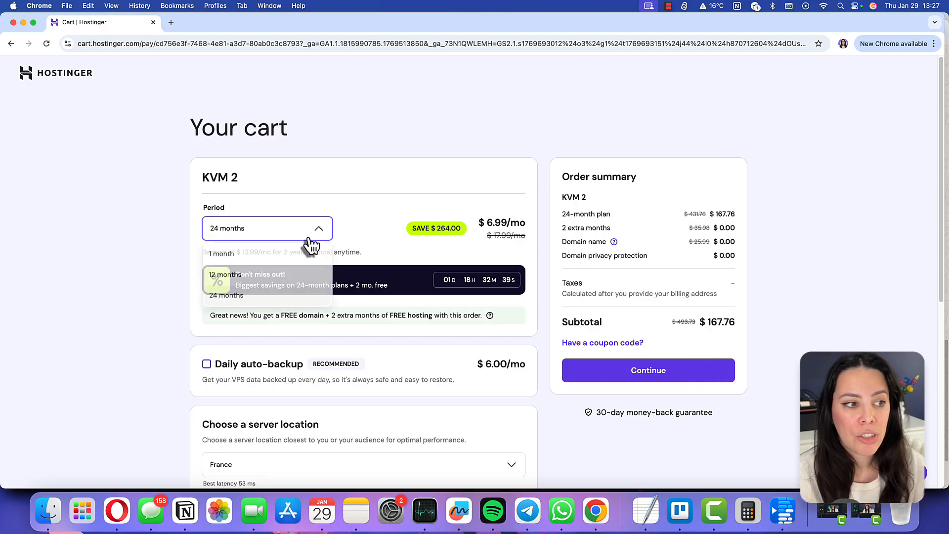
click(301, 295)
Browse the server location list, keeping France as the location
scroll(421, 327, down, 5)
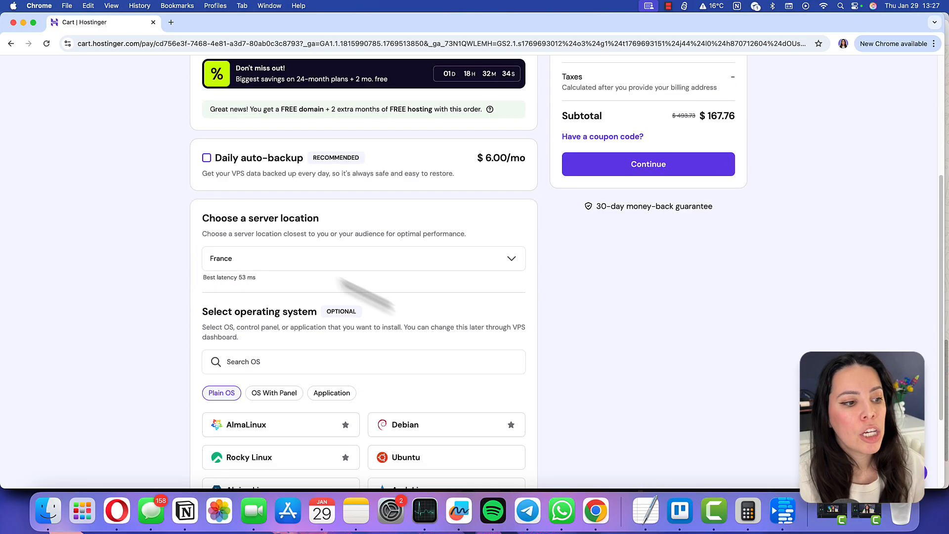
click(251, 268)
scroll(303, 381, down, 6)
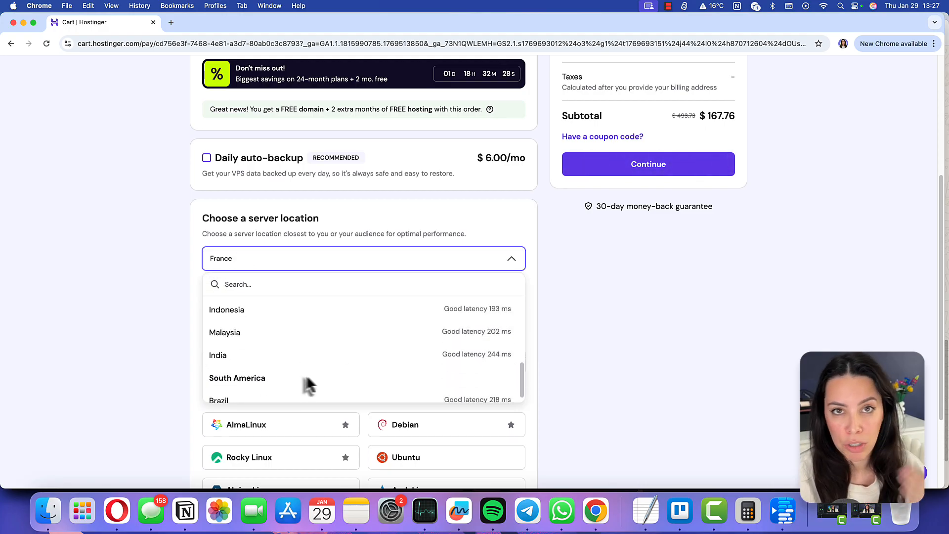
click(560, 318)
scroll(456, 351, down, 5)
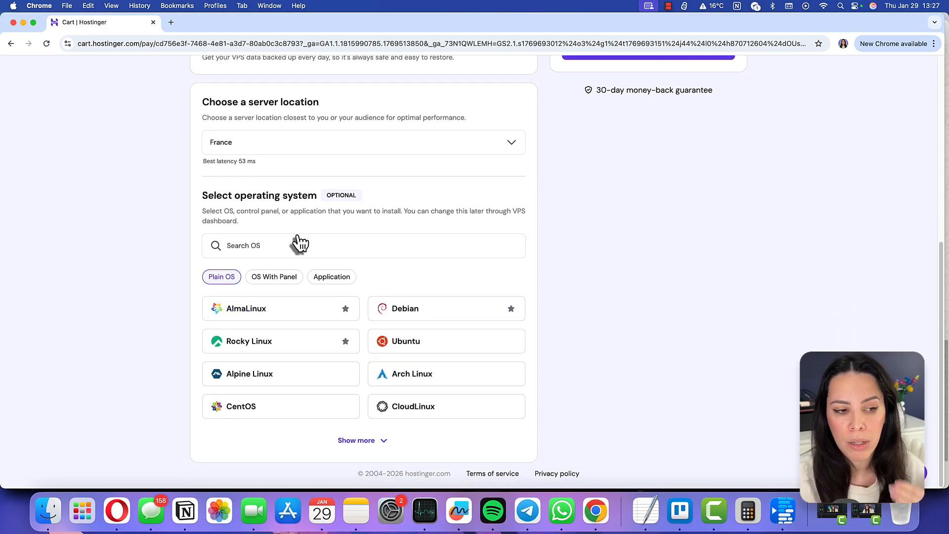
Select Ubuntu 24.04 LTS as the server's operating system
click(422, 346)
click(470, 309)
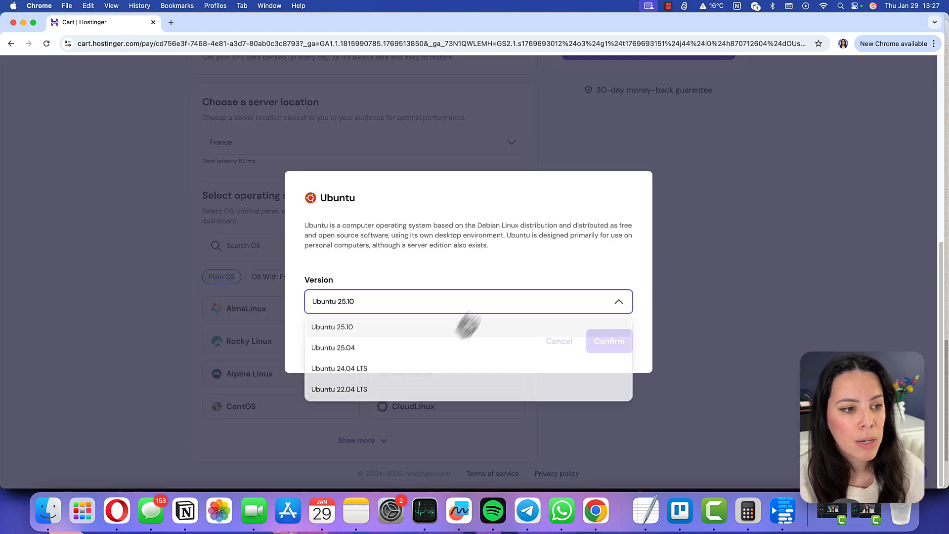
click(364, 370)
click(604, 354)
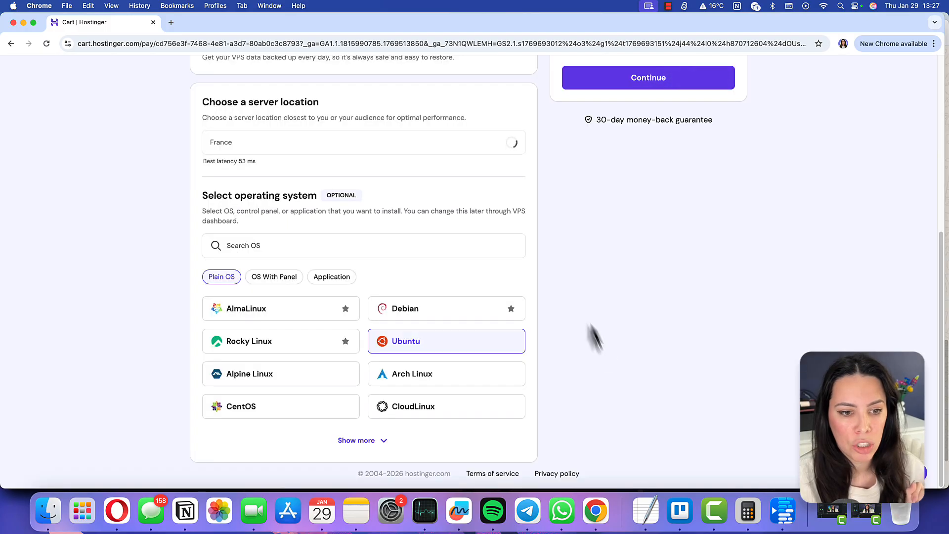
Apply the coupon code BLOGUEIRAINTELIGENTE to the order
scroll(581, 315, up, 3)
scroll(581, 316, up, 3)
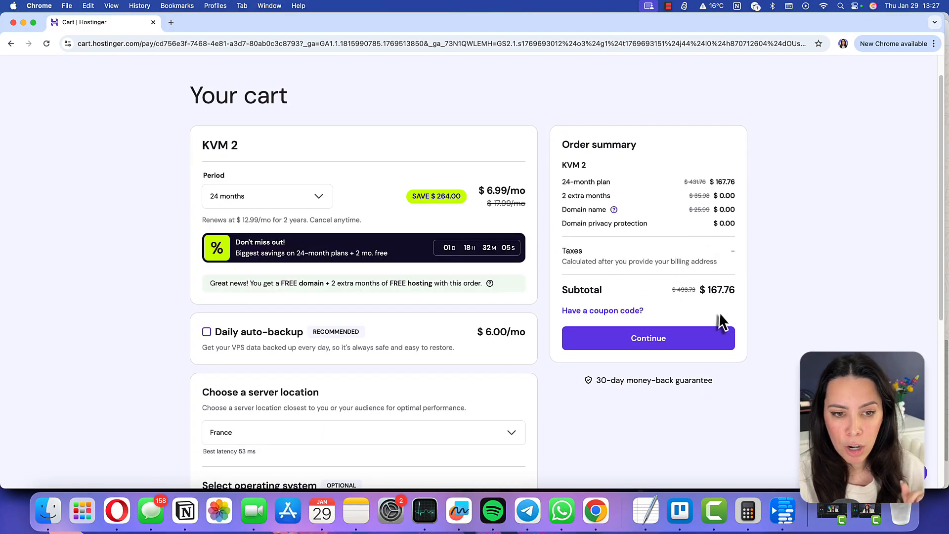
click(611, 311)
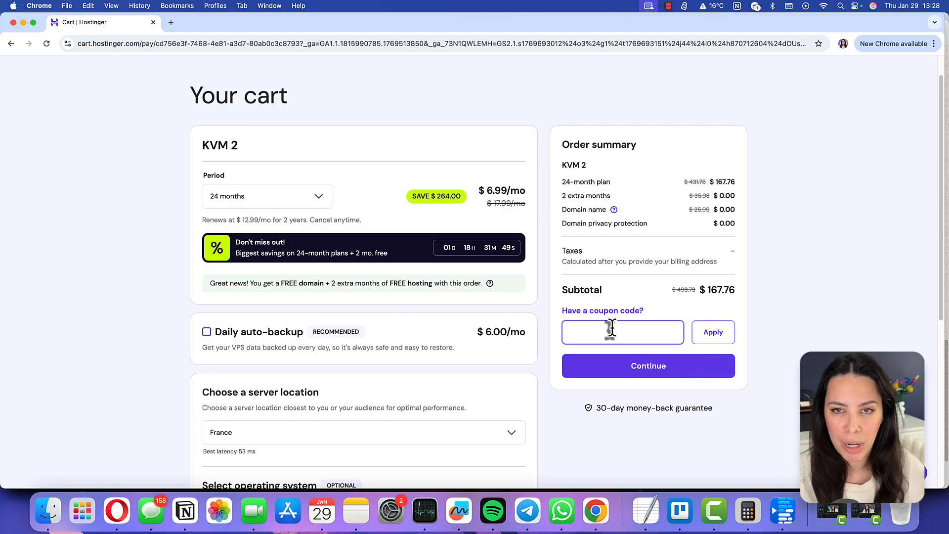
text(BL)
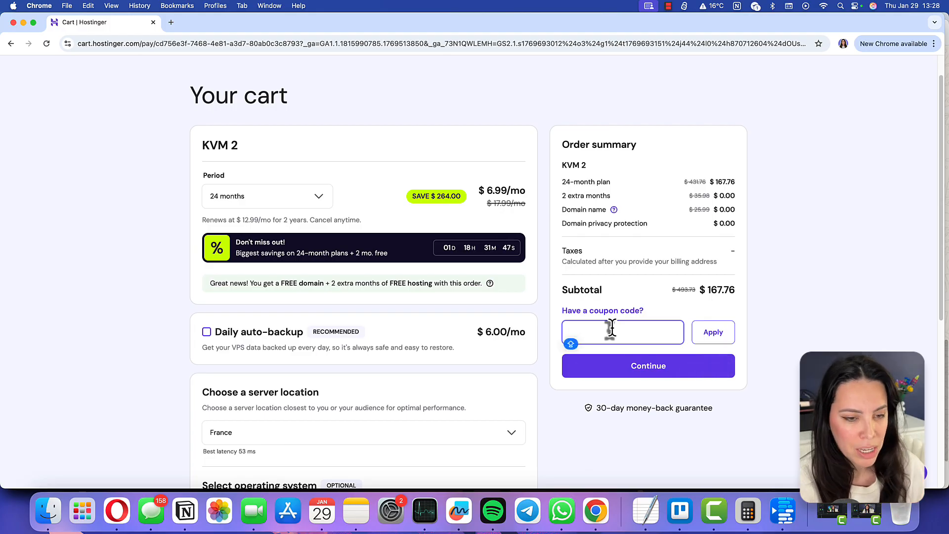
text(OGUEIRAINTELIGENTE)
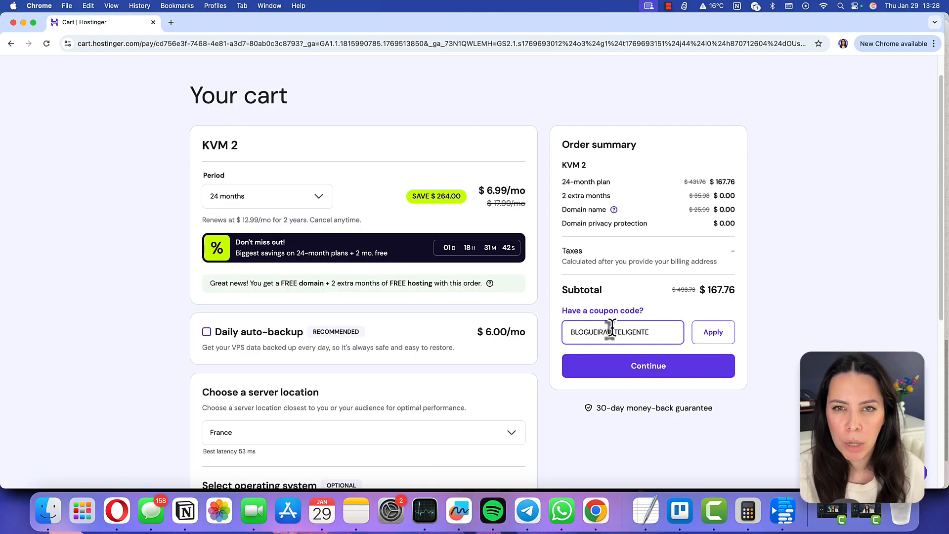
click(722, 331)
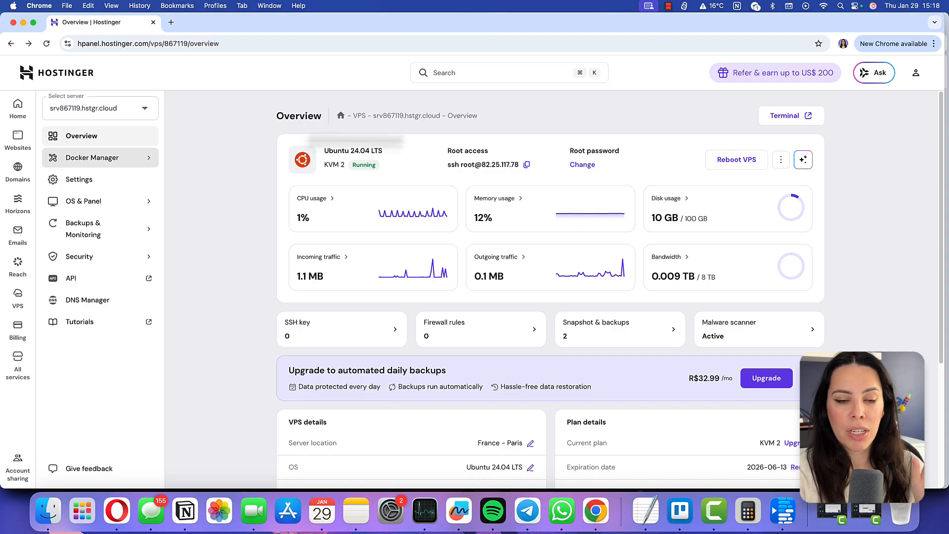
Open the Docker Manager projects and choose to compose a project from the catalog
click(105, 161)
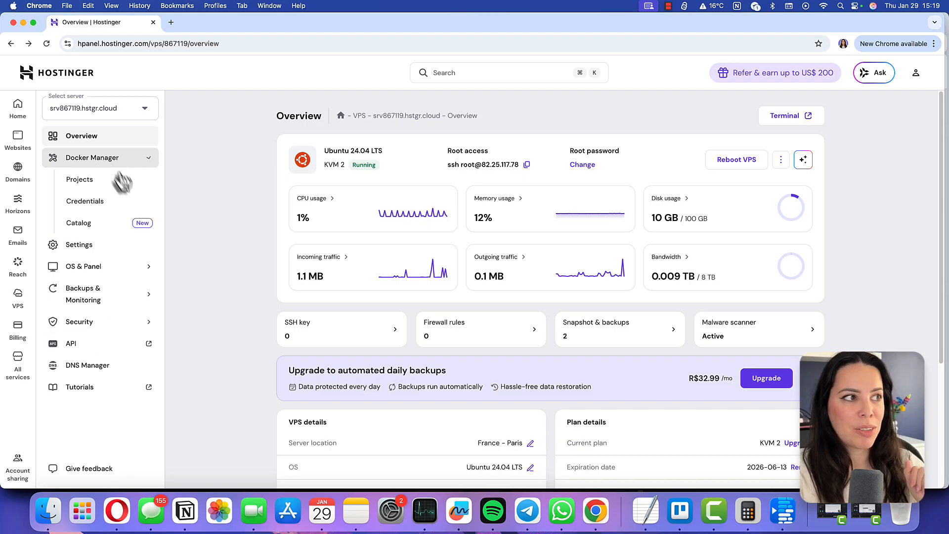
click(81, 184)
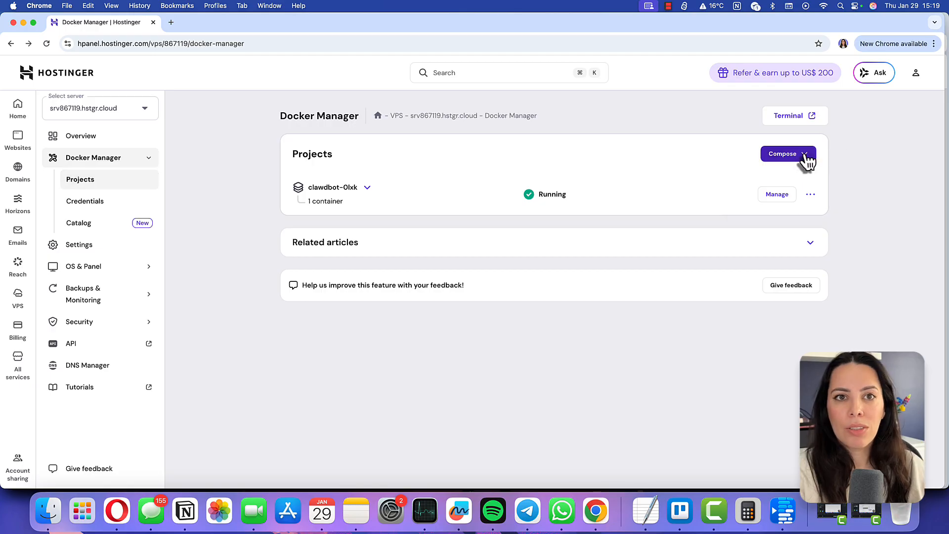
click(799, 157)
click(787, 241)
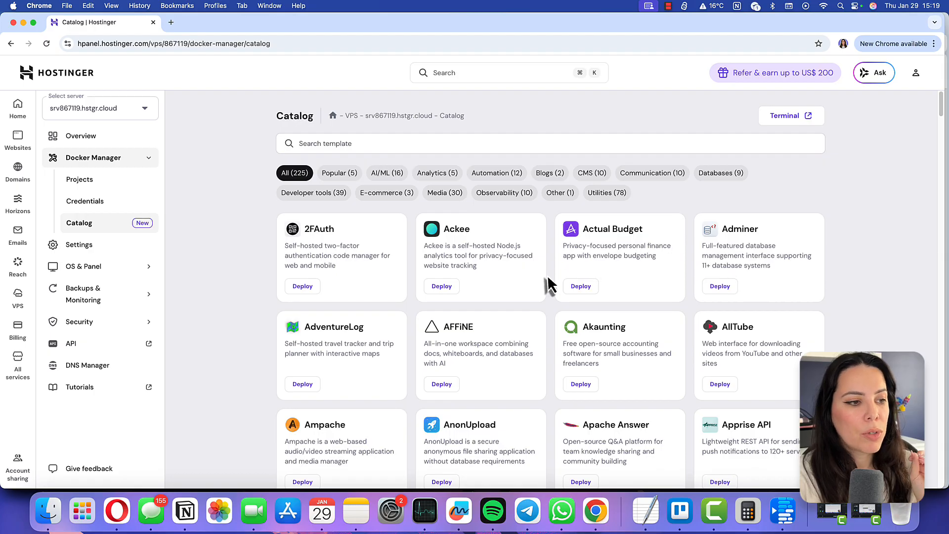
Deploy the Clawdbot template from the catalog with its configuration
scroll(547, 285, down, 10)
scroll(547, 284, down, 10)
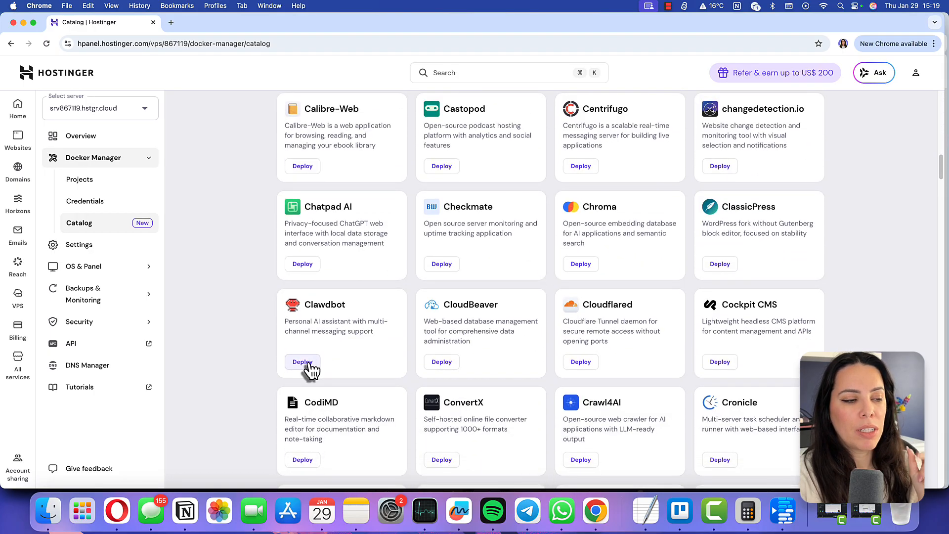
click(309, 362)
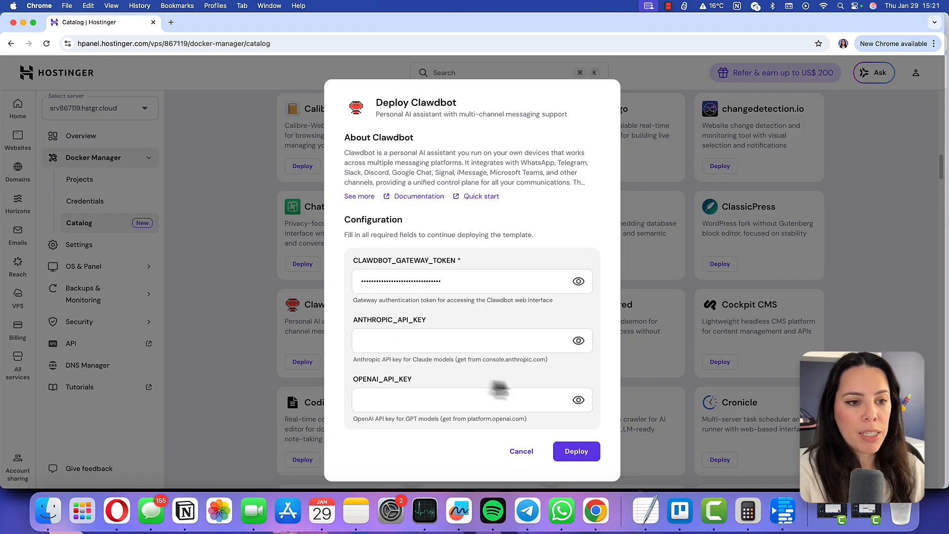
click(577, 452)
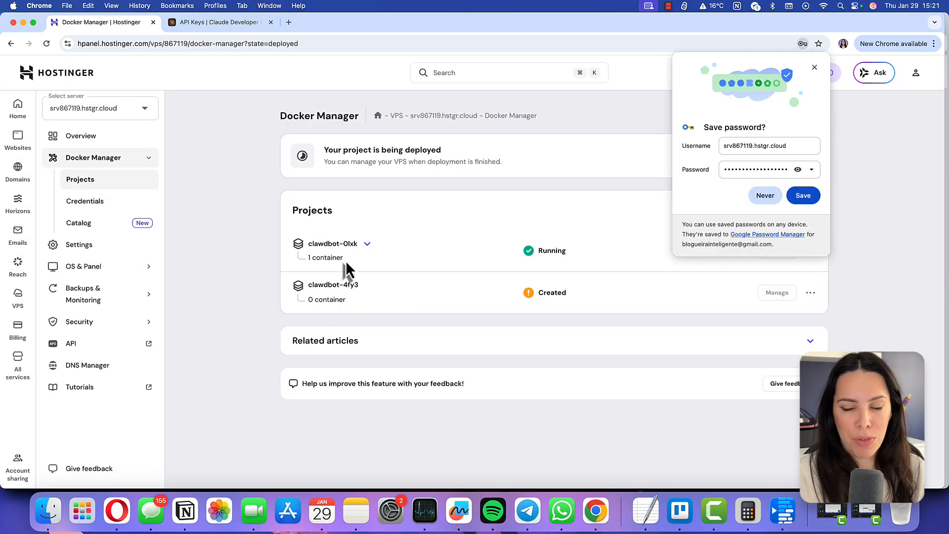
Dismiss the pop-ups and open the new clawdbot container's dashboard through its 43823 port link
click(815, 67)
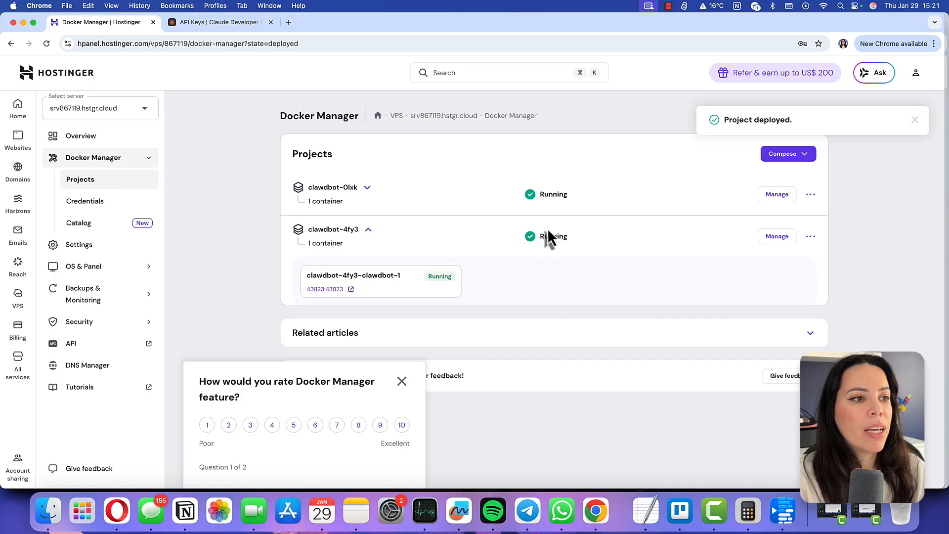
click(402, 381)
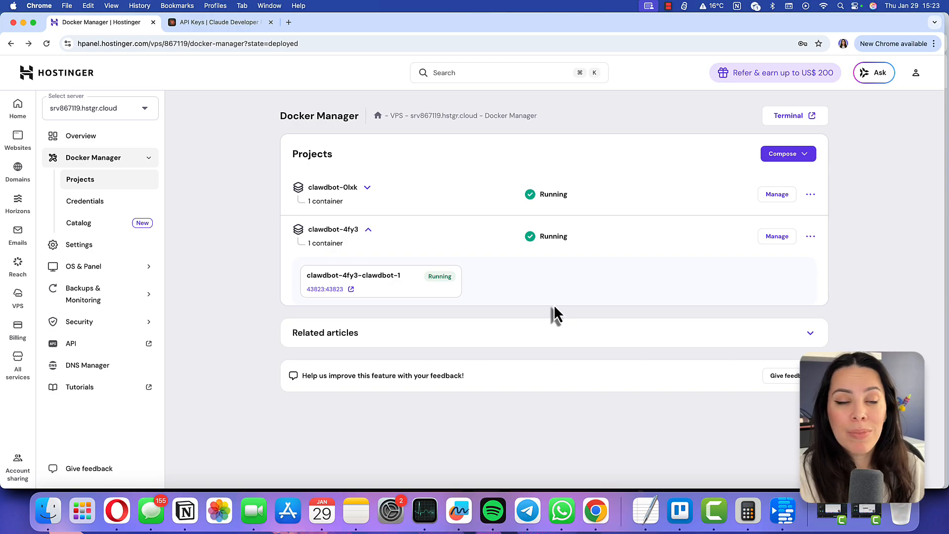
click(325, 290)
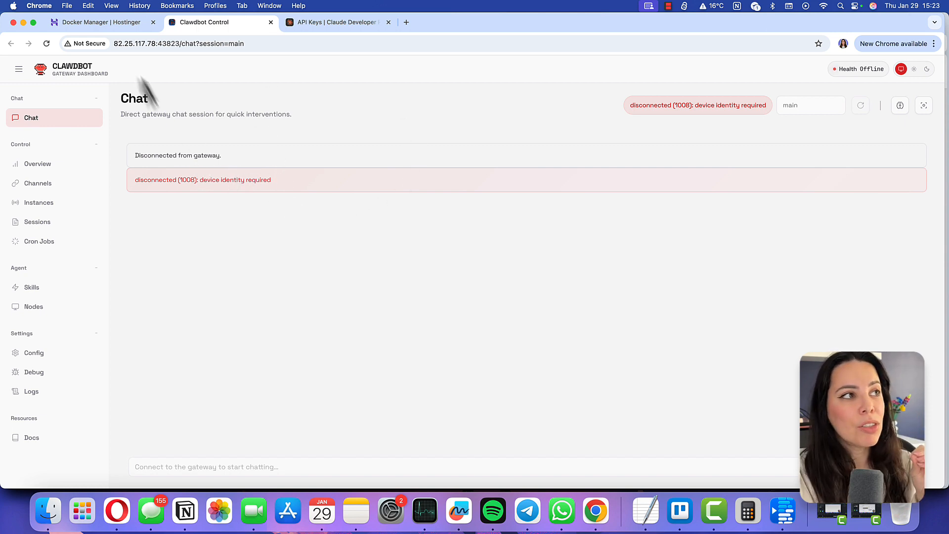
Review the environment variables of the clawdbot-4fy3 project's compose settings
click(119, 24)
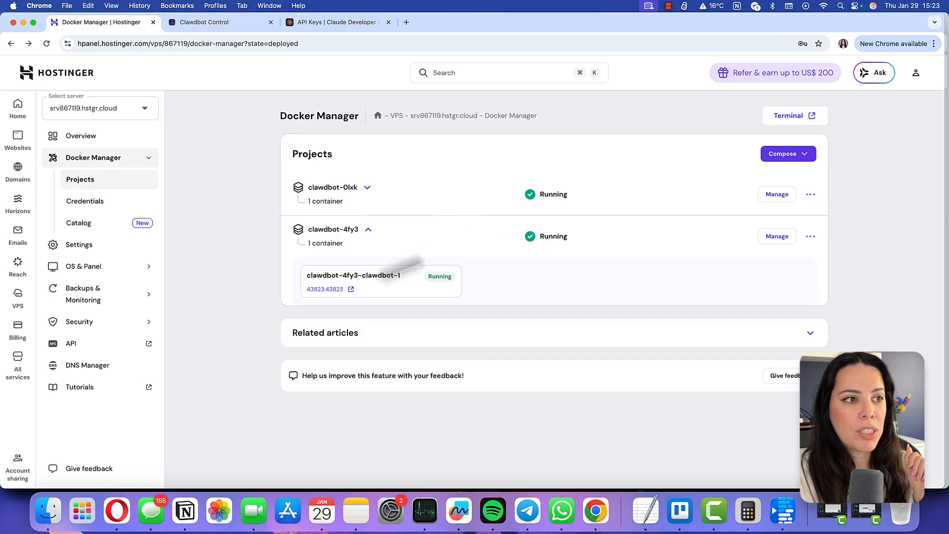
click(778, 237)
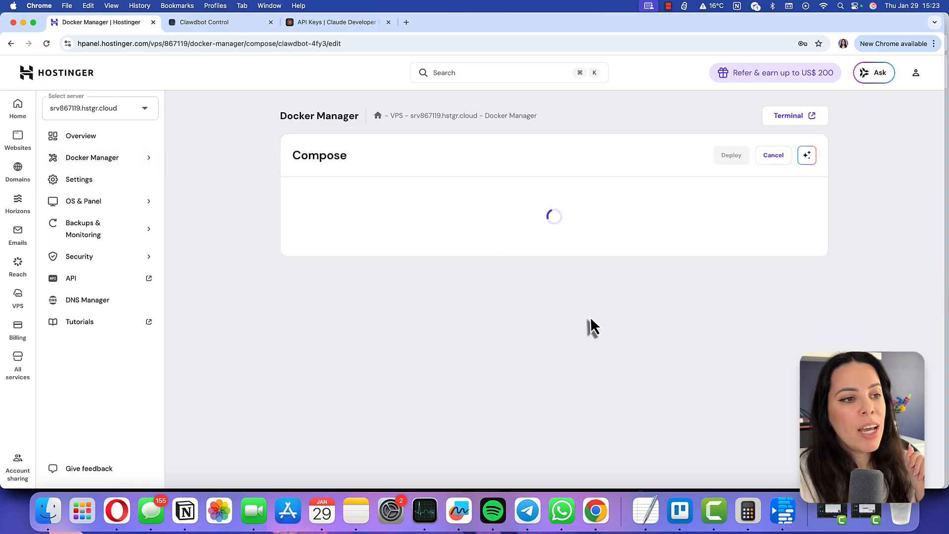
click(430, 411)
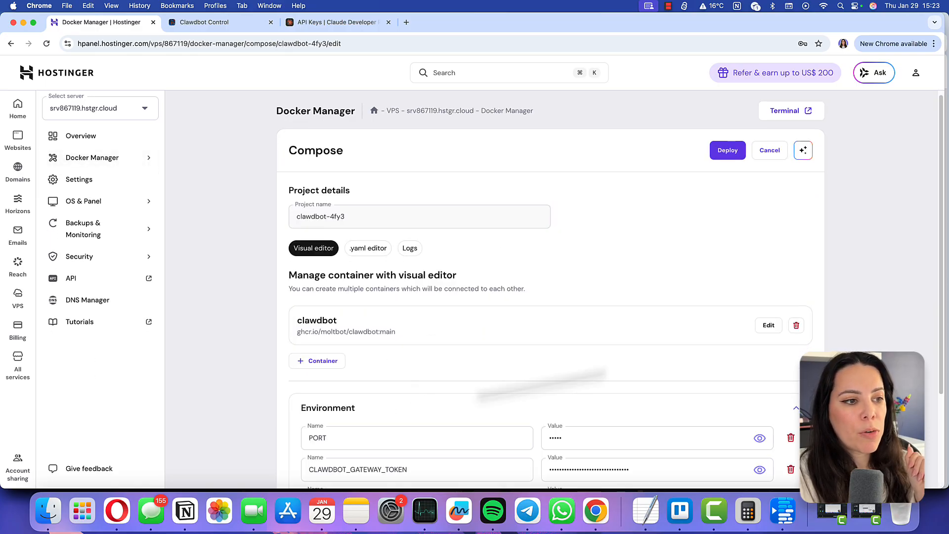
scroll(642, 363, down, 3)
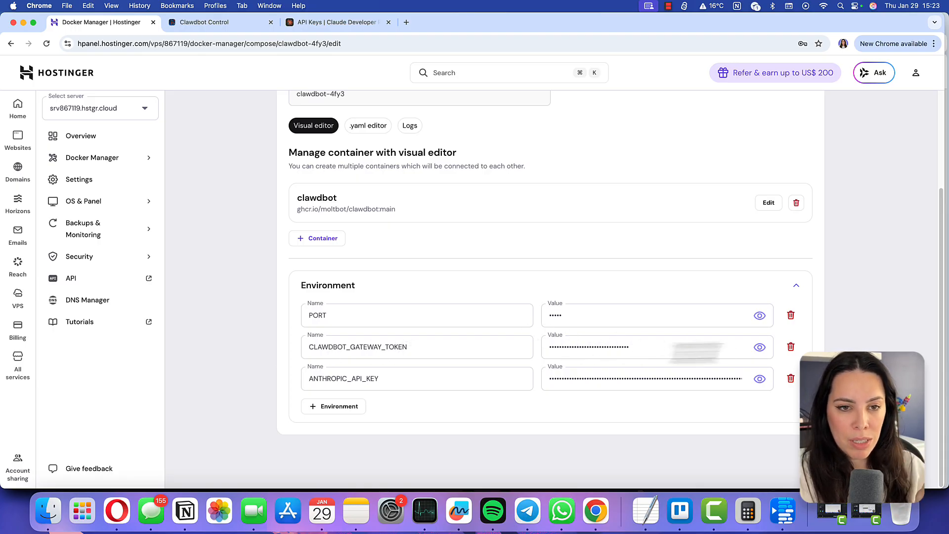
Reload the Clawdbot dashboard with a token= query parameter replacing session=main in the address
click(246, 28)
drag(199, 44, 242, 45)
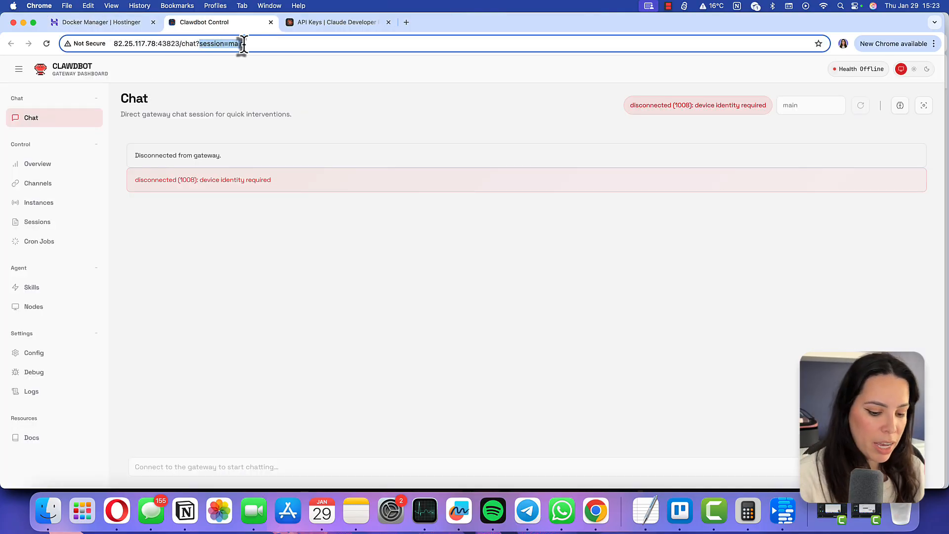
key(BackSpace)
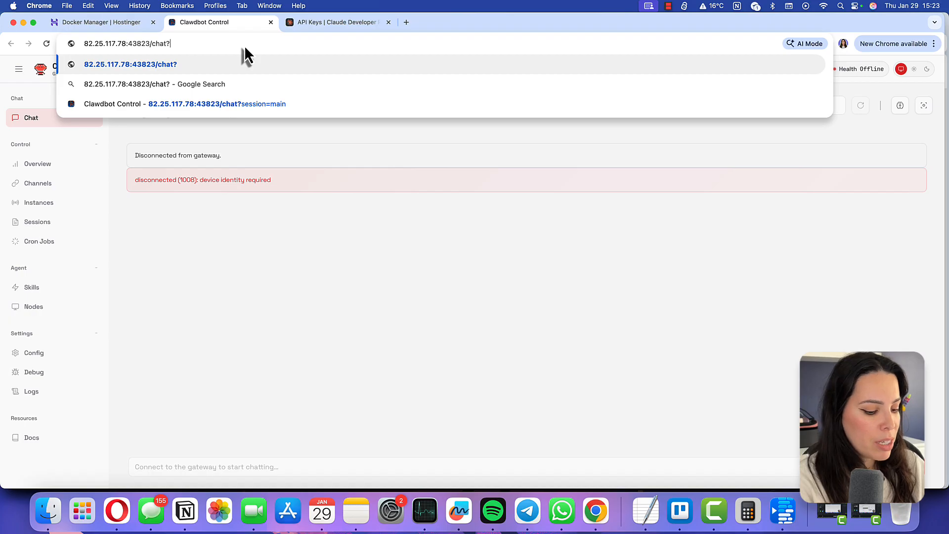
text(token=)
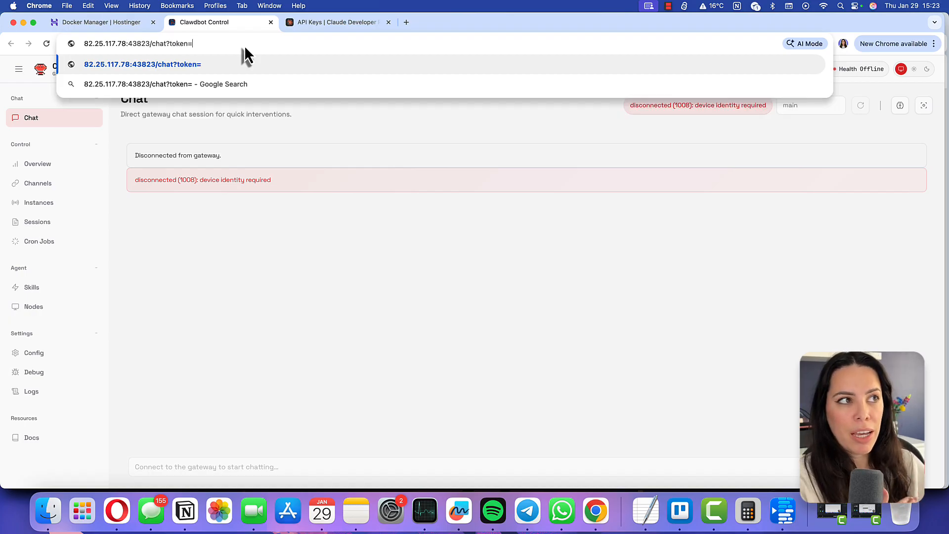
key(Return)
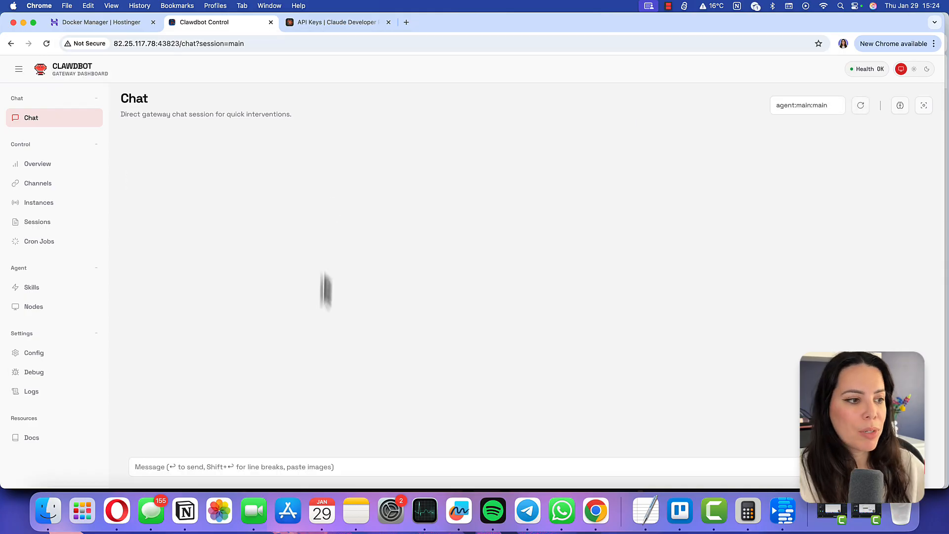
Send the chat message "Hi! Let's get started" to the assistant
click(364, 475)
text(Hi! Let's get starte)
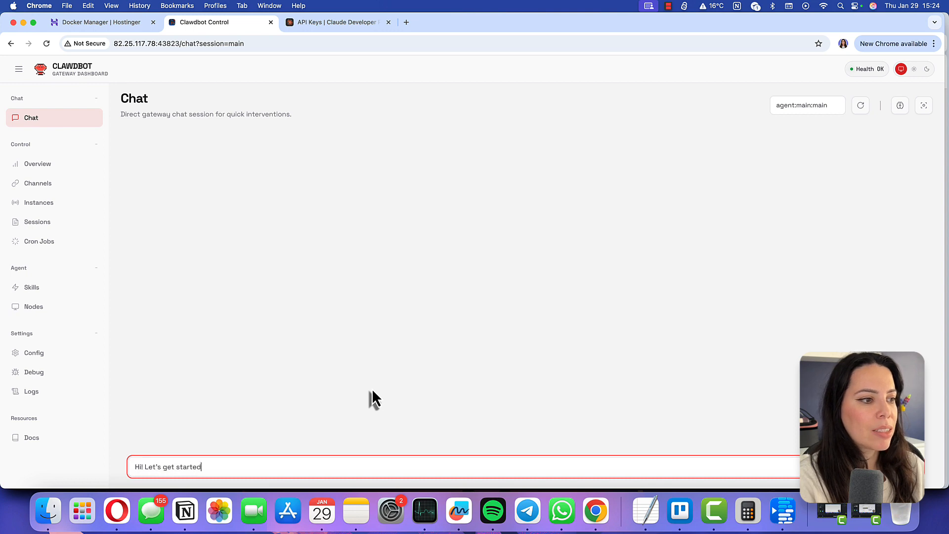
text(d)
key(Return)
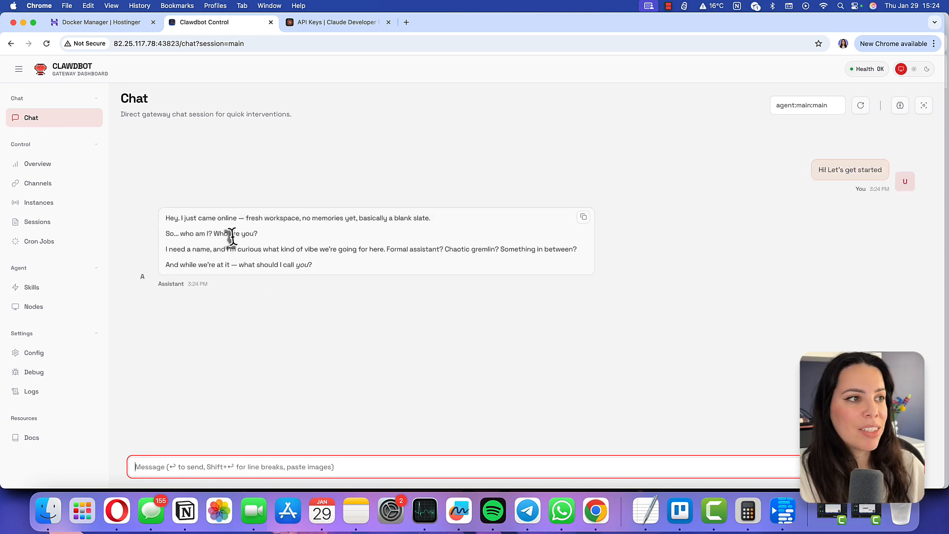